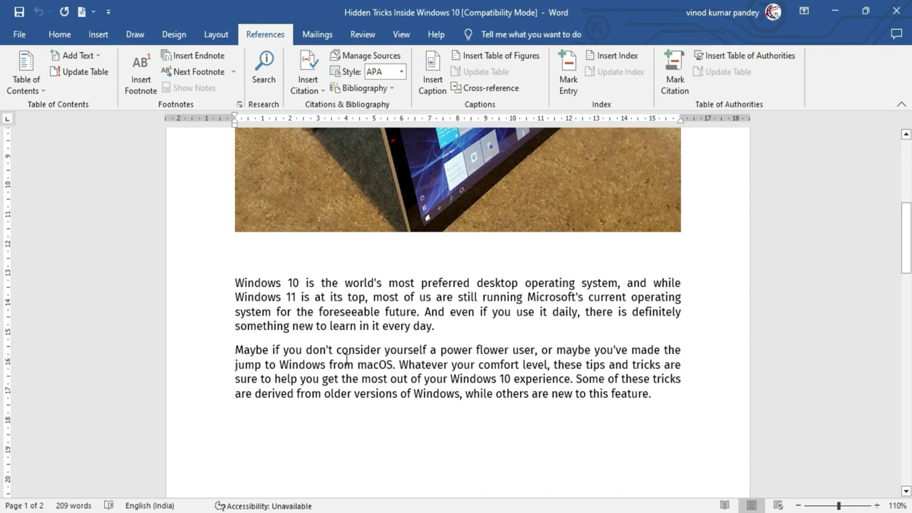
Step: Put the cursor after 'every day.' and start adding a new citation source from Insert Citation
left_click_drag(219, 283, 231, 324)
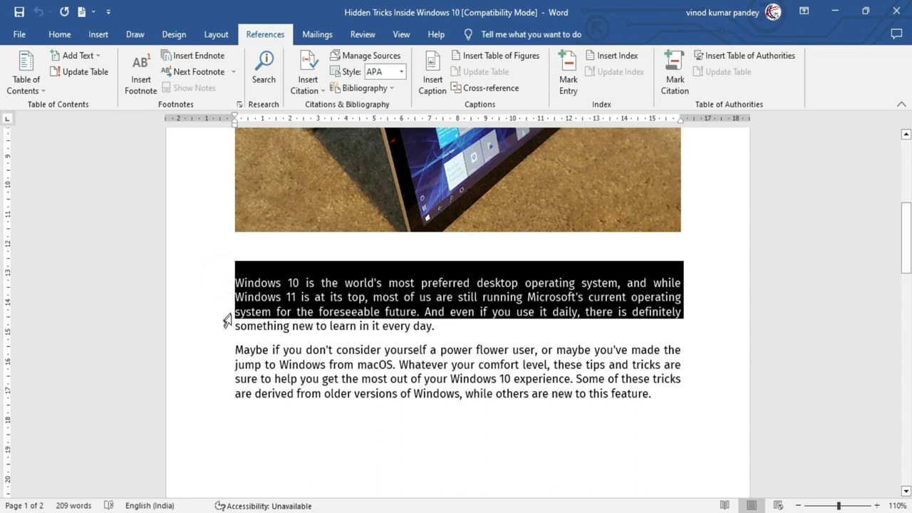
left_click(441, 346)
left_click(438, 328)
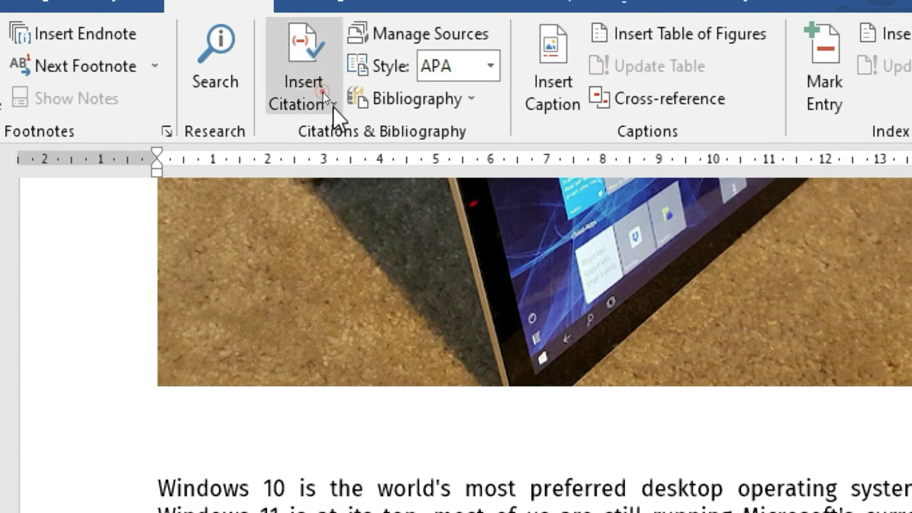
left_click(332, 106)
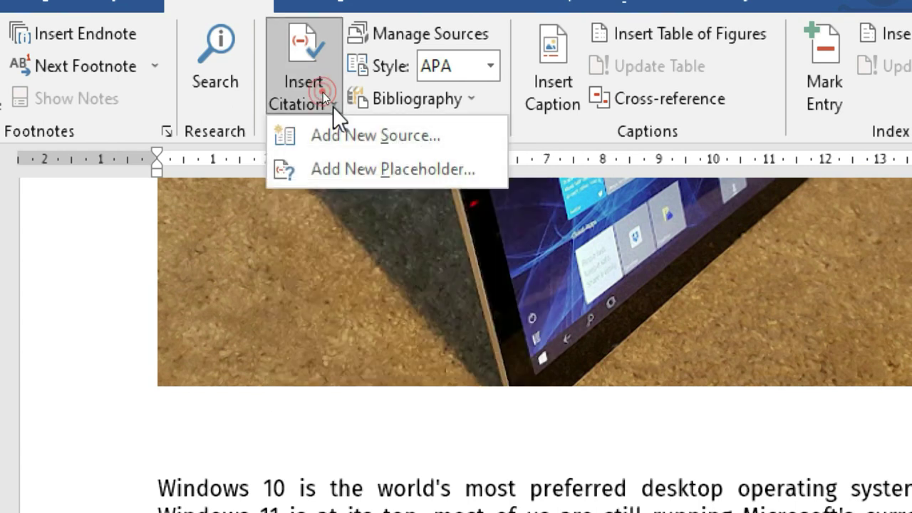
left_click(420, 135)
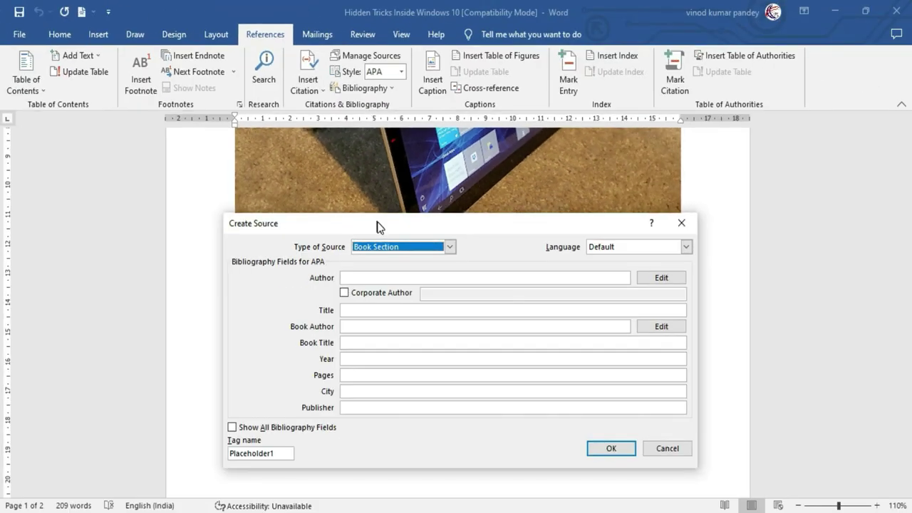
left_click_drag(378, 226, 380, 137)
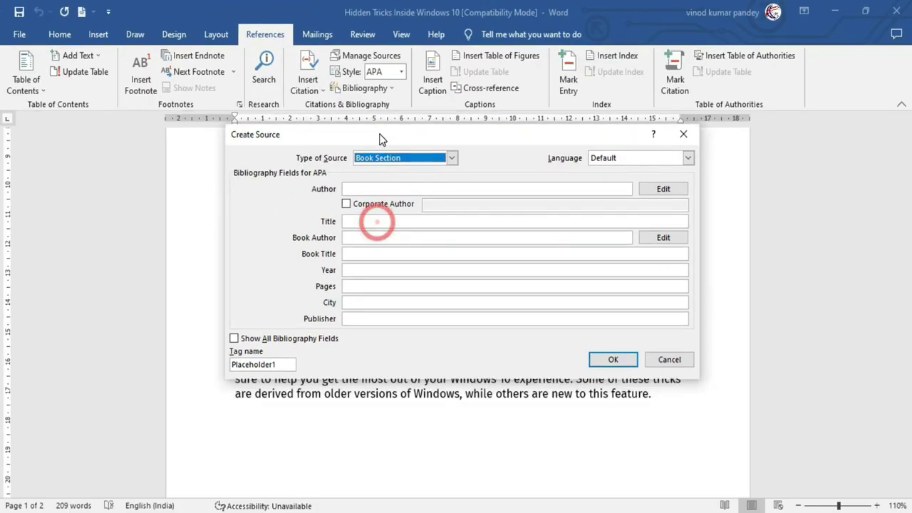
Step: Change the new source's type to Book
left_click(452, 159)
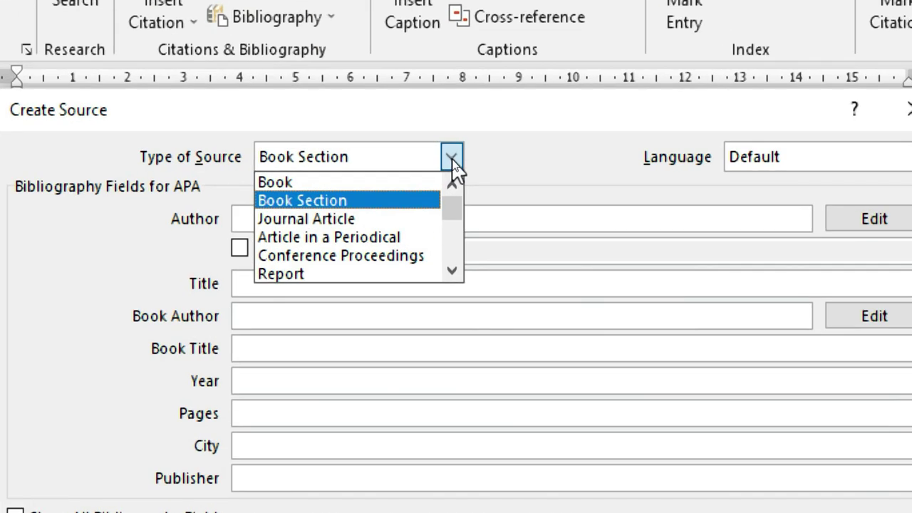
key("Up")
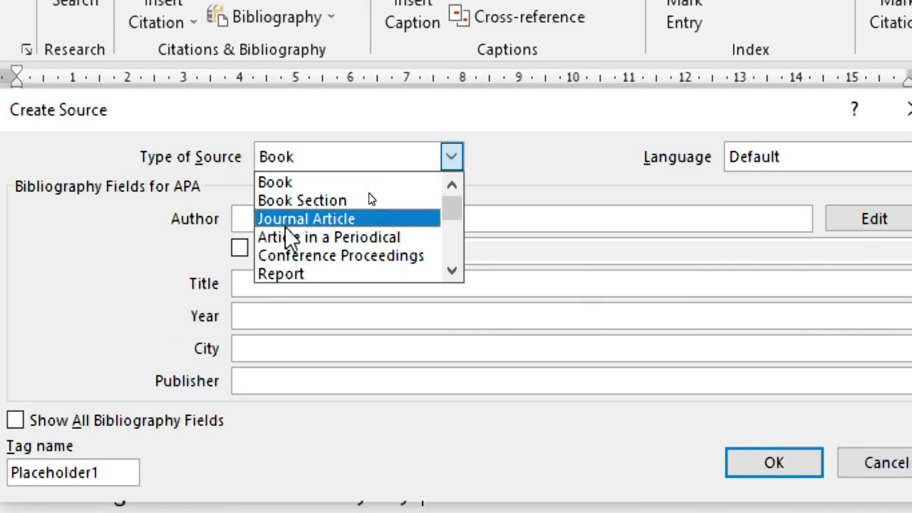
left_click(450, 270)
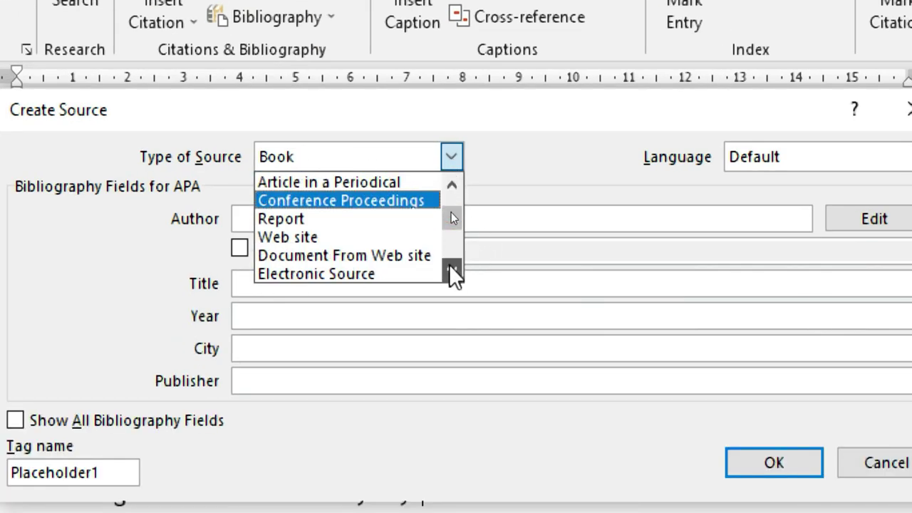
left_click(454, 188)
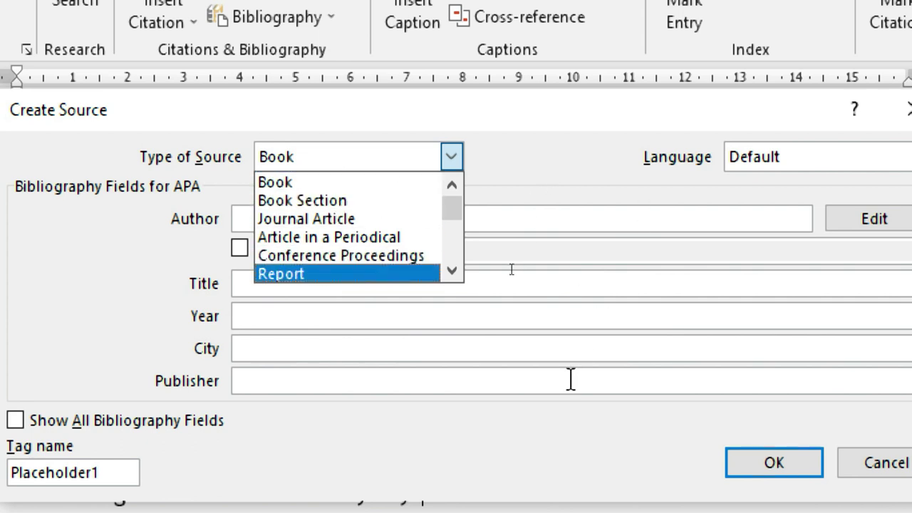
left_click(301, 182)
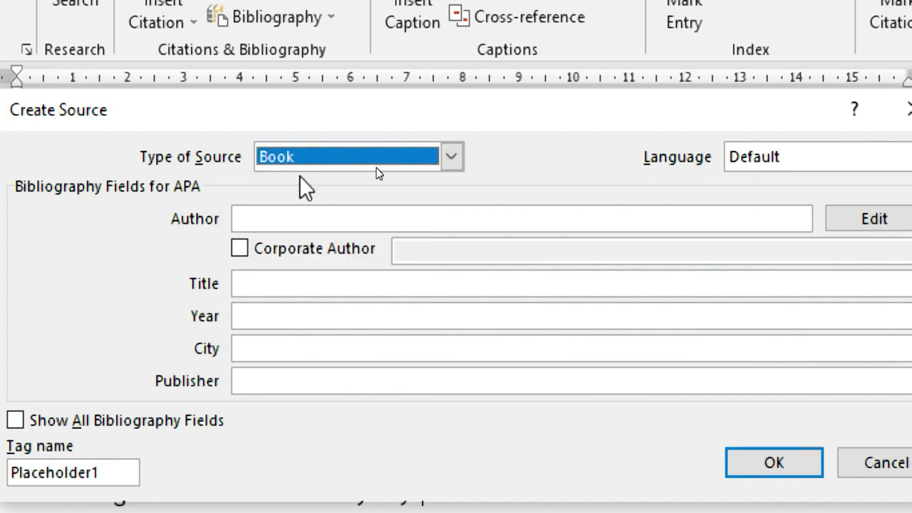
Step: Step through the empty Author, Title, Year, City and Publisher fields, then browse the source types again
left_click(257, 219)
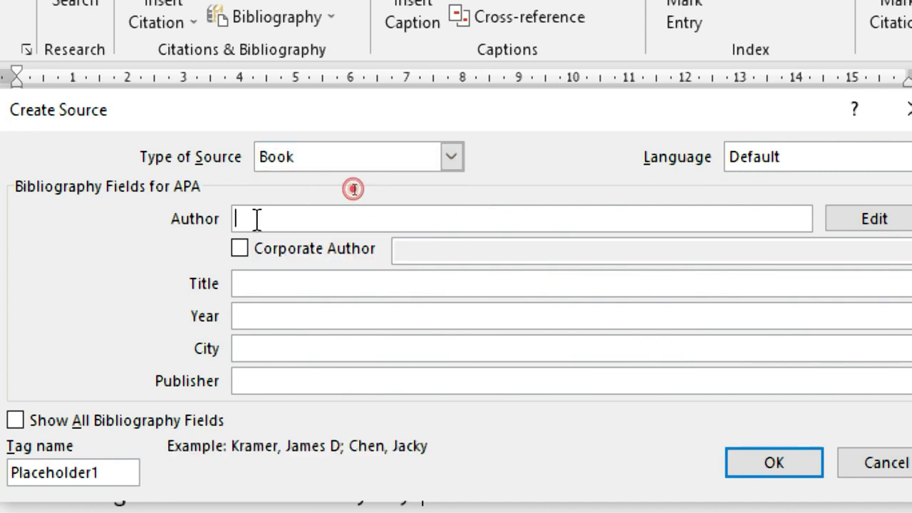
left_click(259, 283)
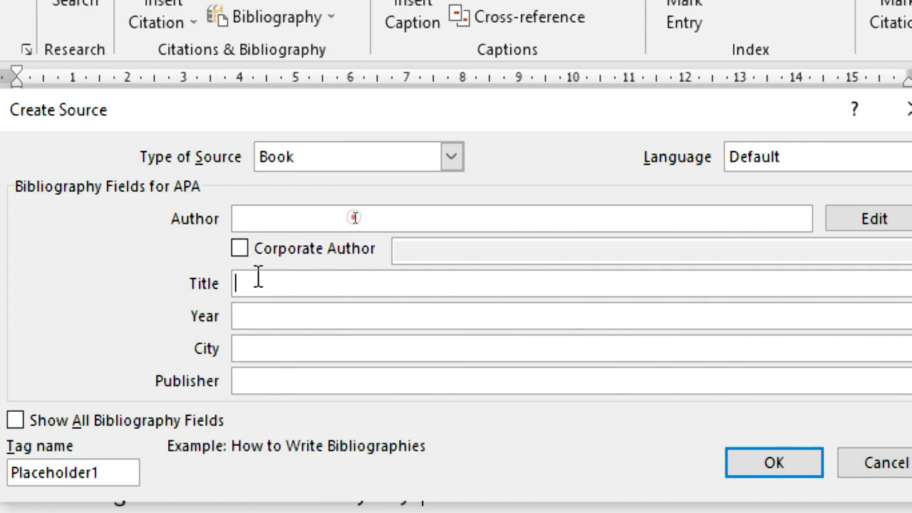
left_click(261, 314)
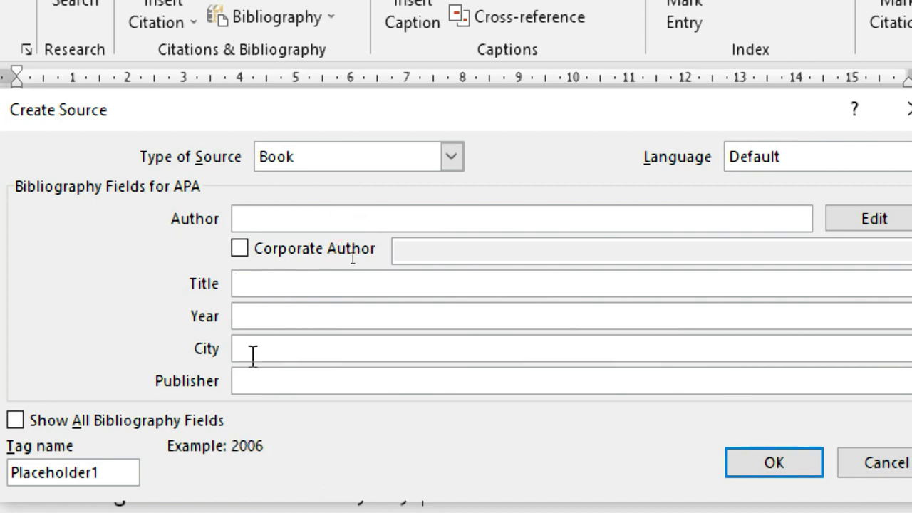
left_click(255, 349)
left_click(264, 385)
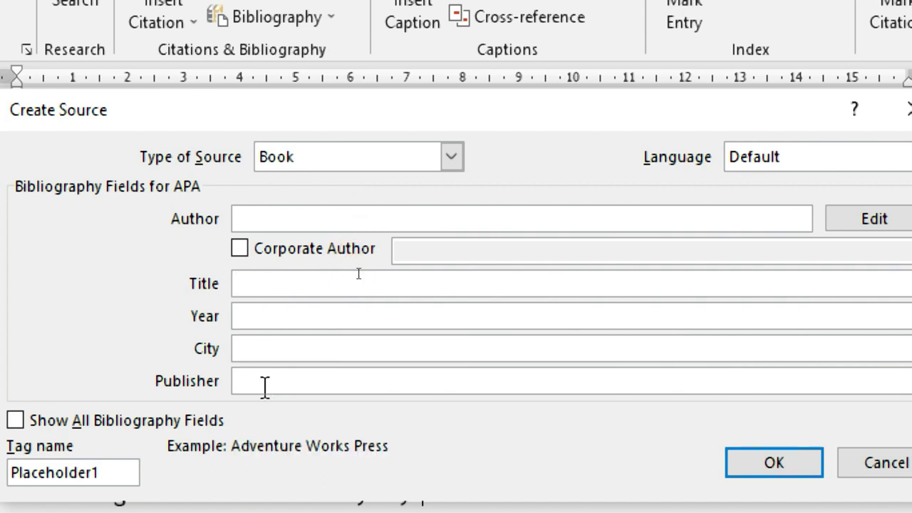
left_click(451, 157)
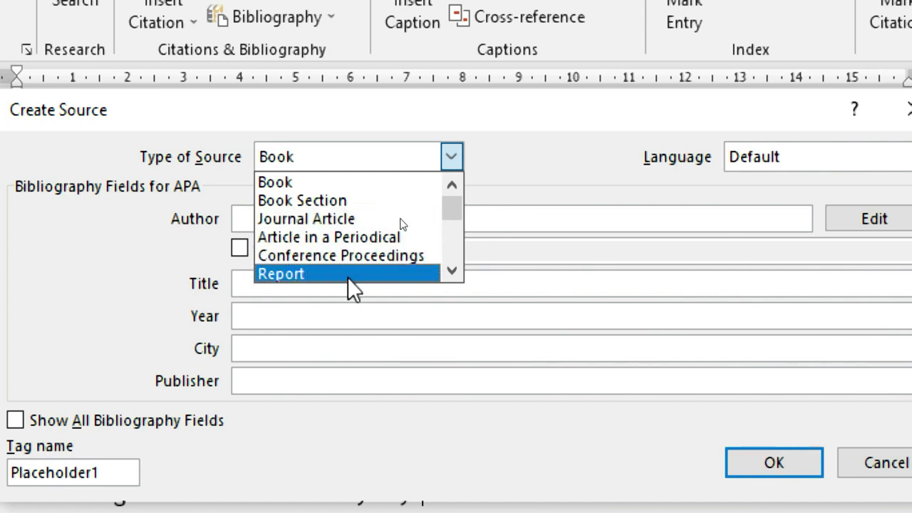
scroll(463, 271, "down", 1)
scroll(455, 237, "down", 2)
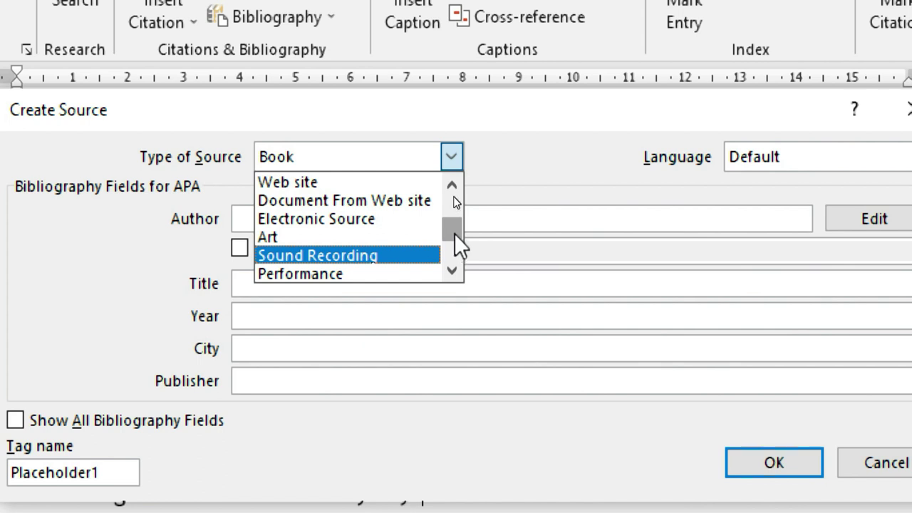
Step: Make the source a Web site and enter the author's surname
left_click(383, 174)
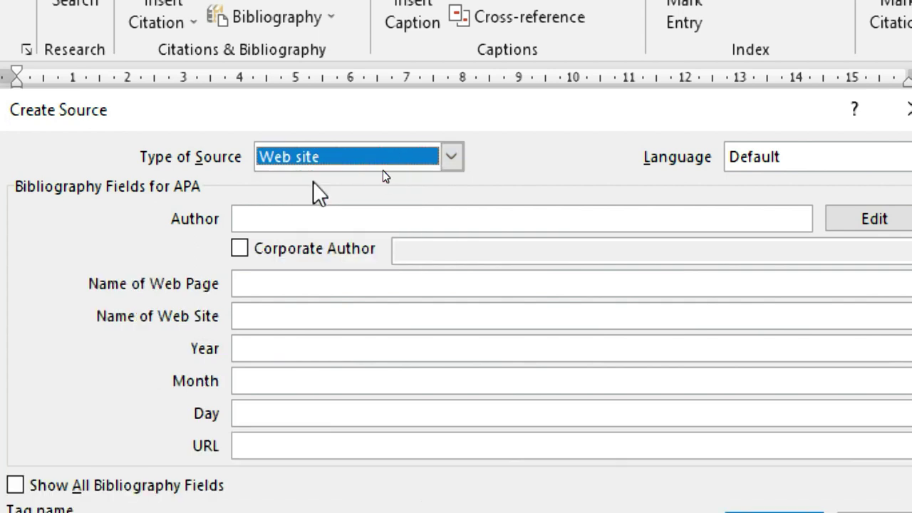
left_click(265, 219)
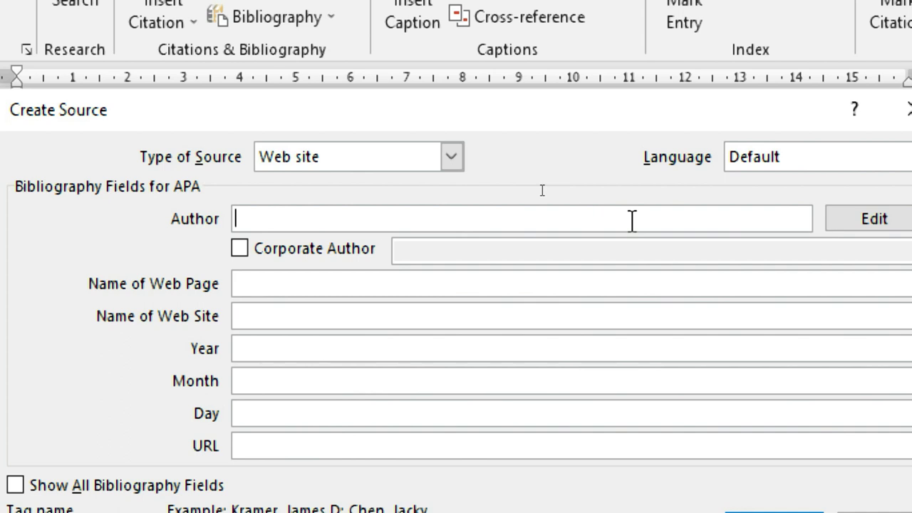
type("k")
key("BackSpace")
type("pandey vinod")
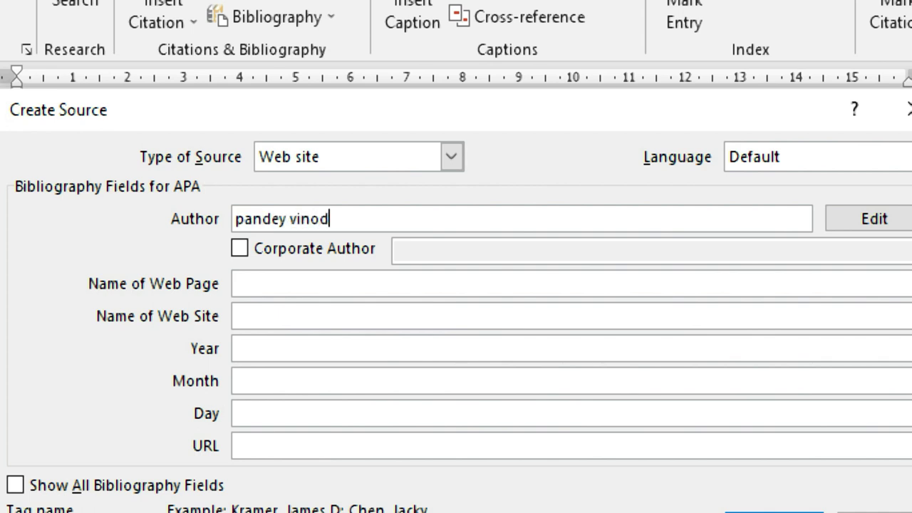
left_click(285, 283)
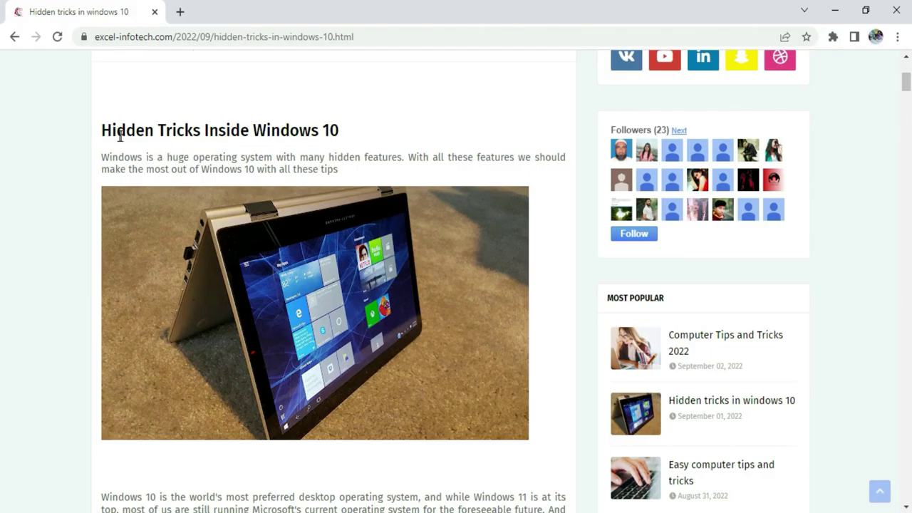
Step: Copy the heading 'Hidden Tricks Inside Windows 10' from Chrome into Name of Web Page
left_click_drag(95, 130, 329, 127)
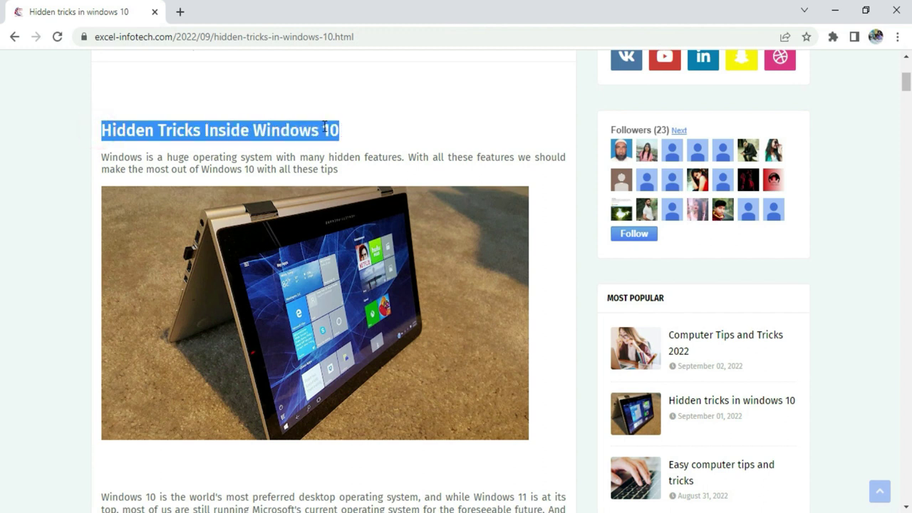
key("alt+Tab")
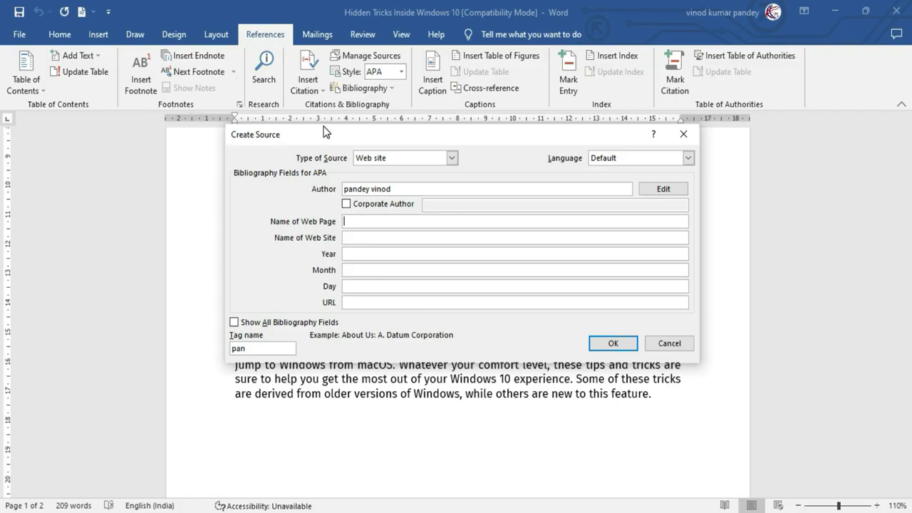
left_click(359, 219)
type("Hidden Tricks Inside Windows 10")
key("Tab")
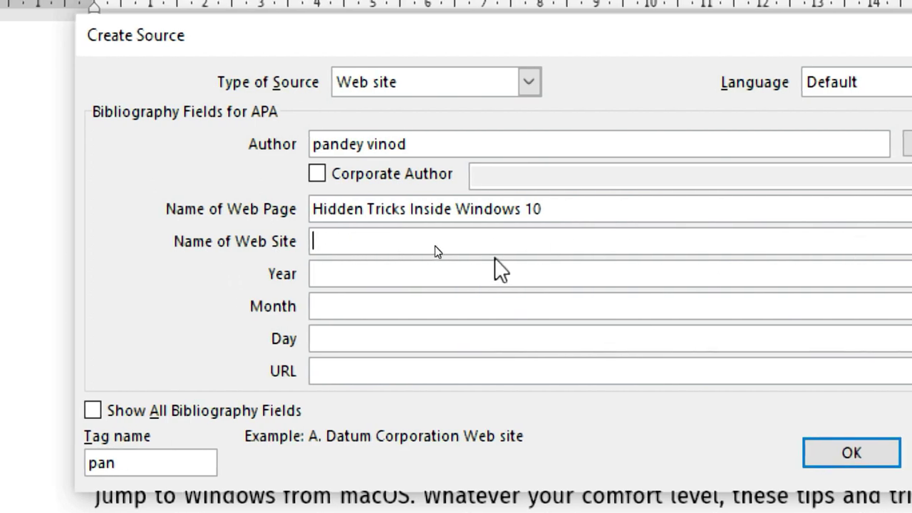
Step: Copy the article's URL from Chrome into Name of Web Site
key("alt+Tab")
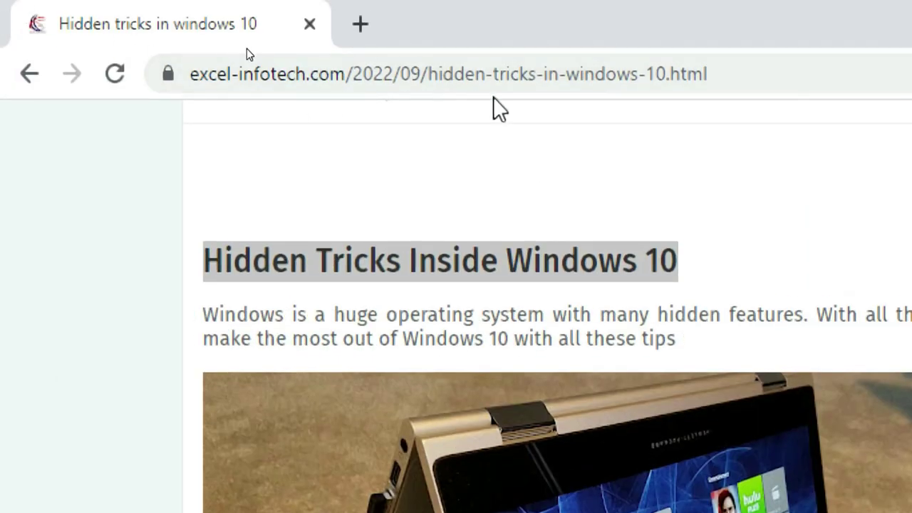
left_click(749, 74)
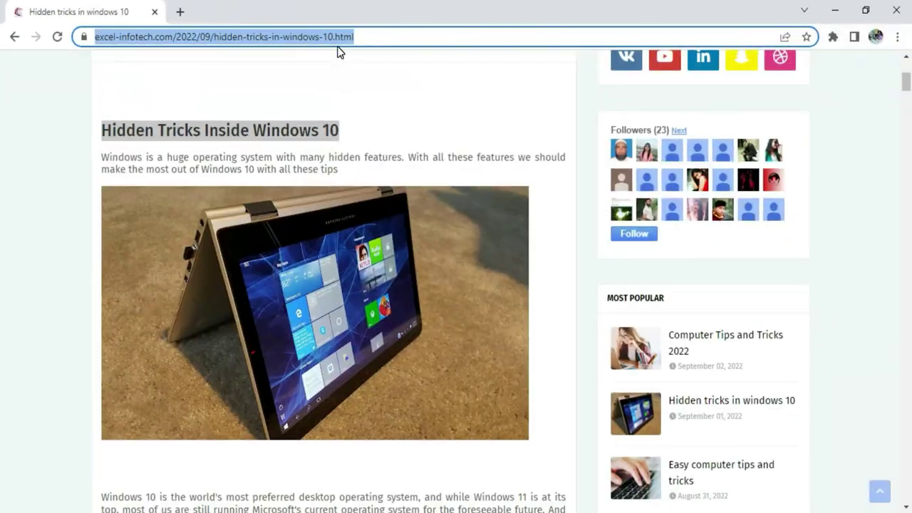
key("alt+Tab")
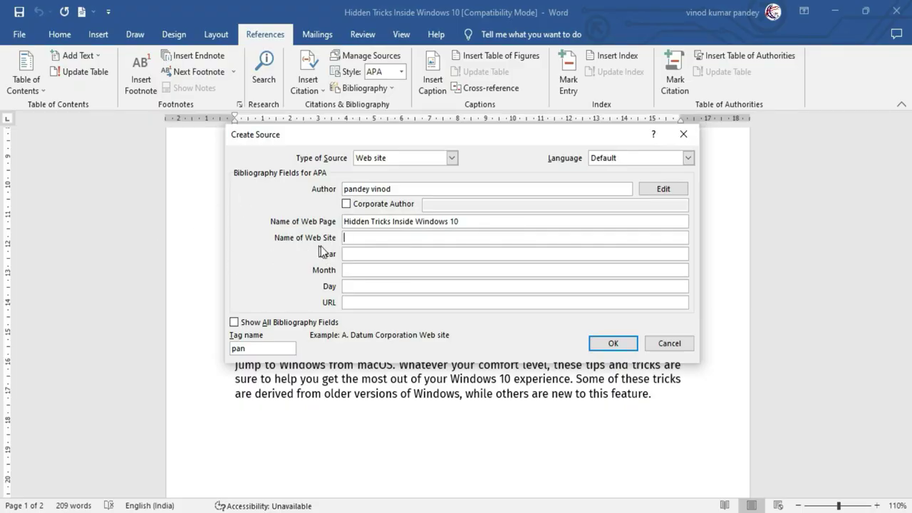
type("https://www.excel-infotech.com/2022/09/hidden-tricks-in-windows-10.html")
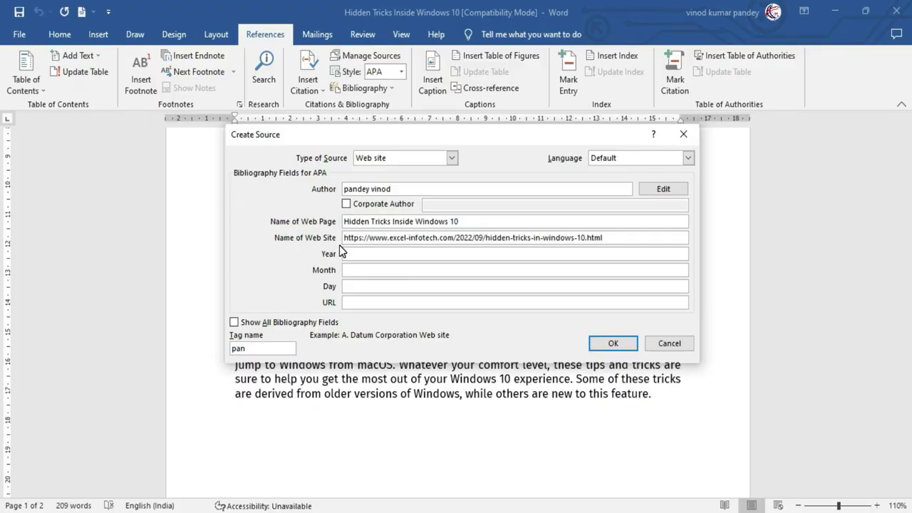
left_click(347, 253)
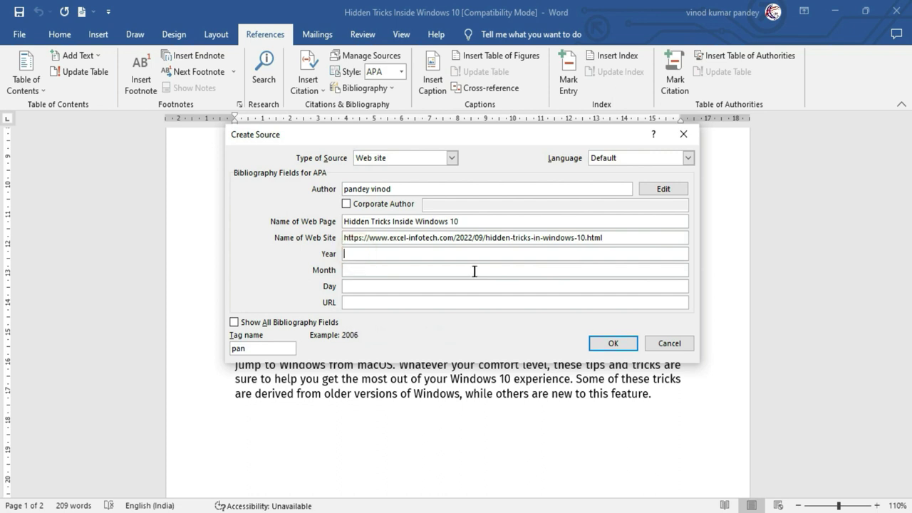
Step: Enter the publication year and move through the month, day and URL fields
type("2022")
left_click(370, 271)
left_click(356, 285)
left_click(347, 302)
Step: Paste the site's home address from Chrome as the URL, save the source, and click after the second paragraph
key("alt+Tab")
left_click(229, 51)
left_click(226, 44)
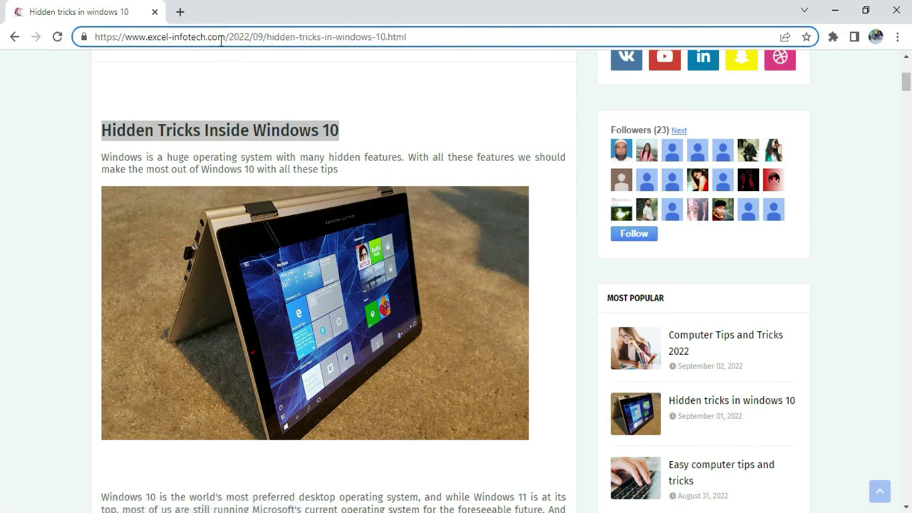
left_click_drag(225, 37, 89, 37)
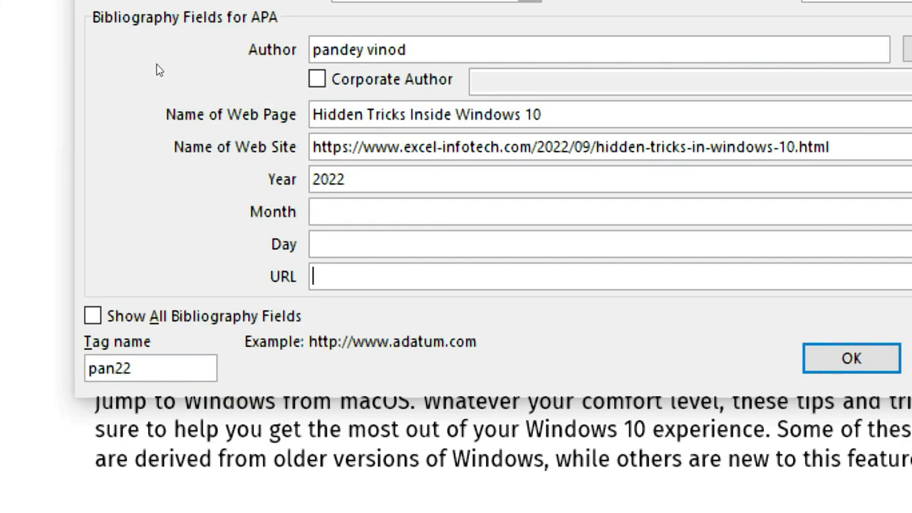
left_click(377, 285)
type("https://www.excel-infotech.com/")
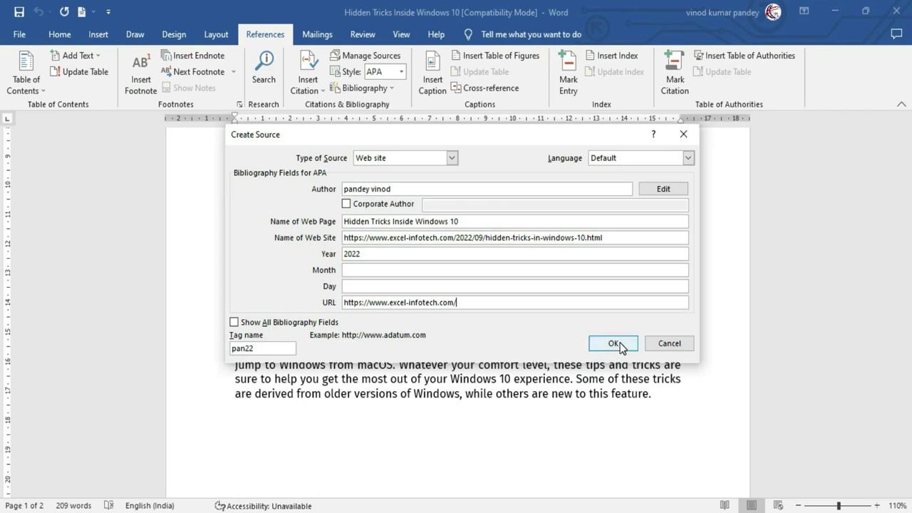
left_click(620, 344)
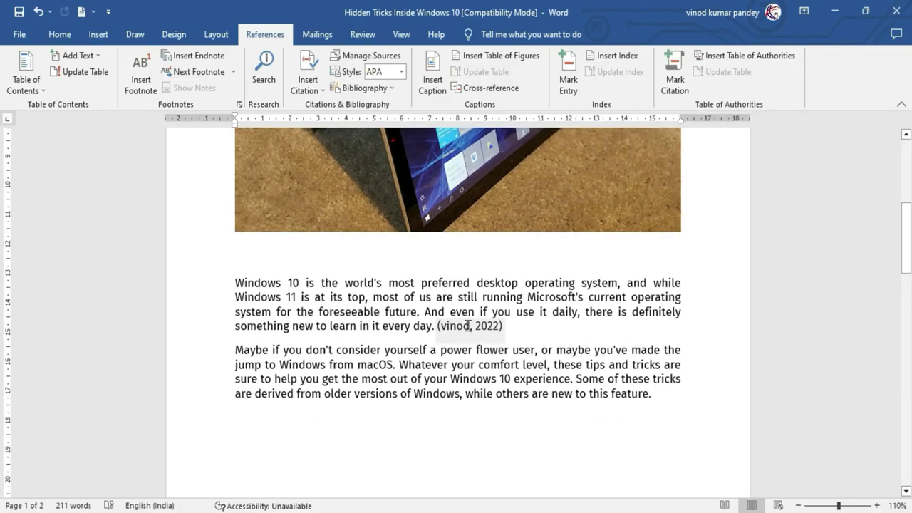
left_click(653, 394)
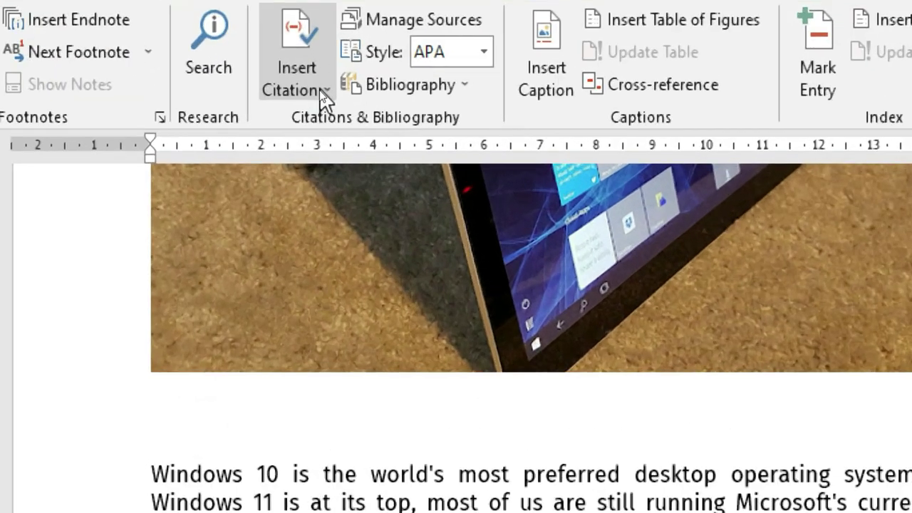
Step: Start another new citation source with Book as its type
left_click(320, 90)
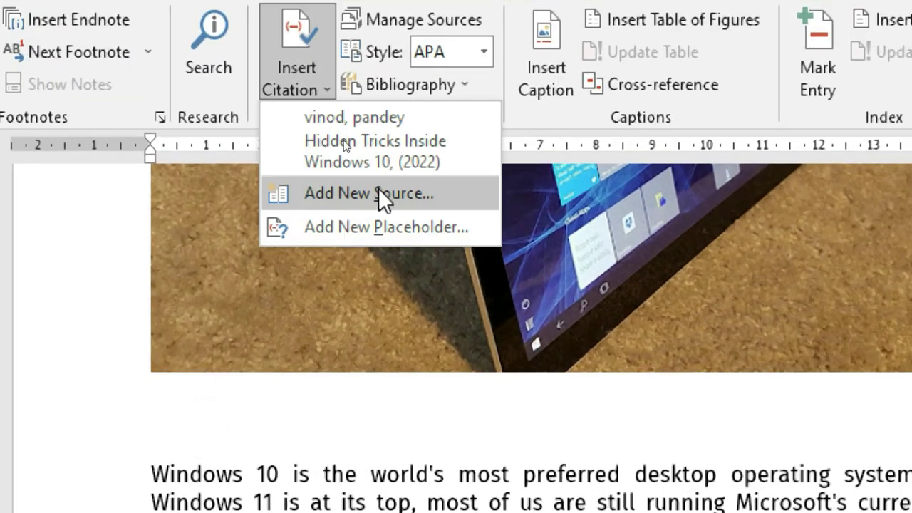
left_click(359, 189)
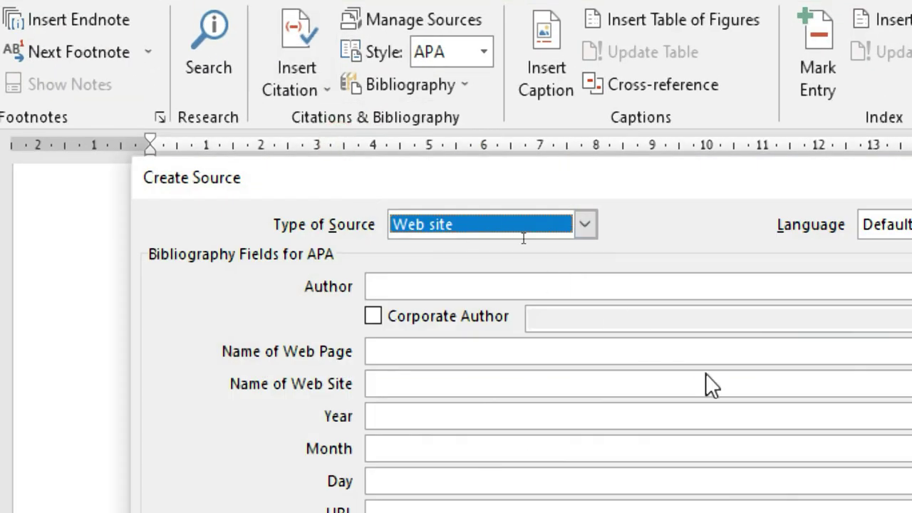
left_click(584, 224)
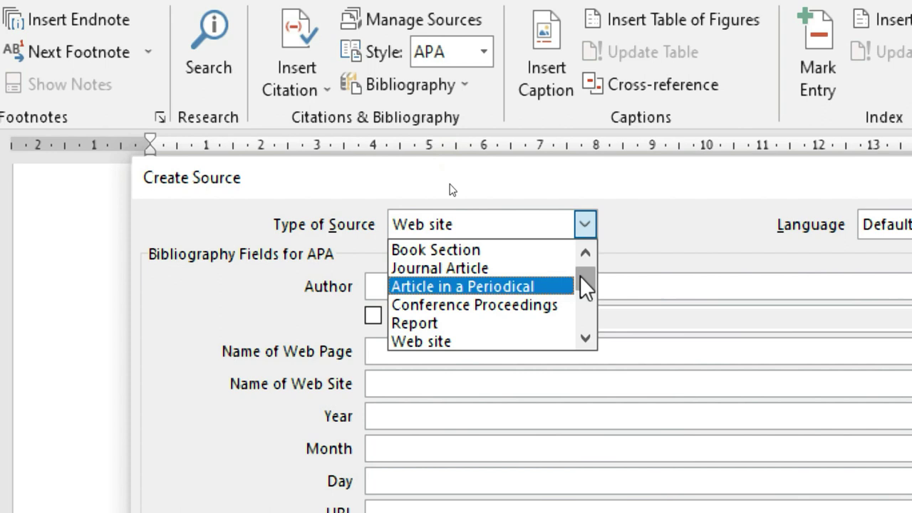
scroll(583, 285, "up", 1)
left_click(441, 250)
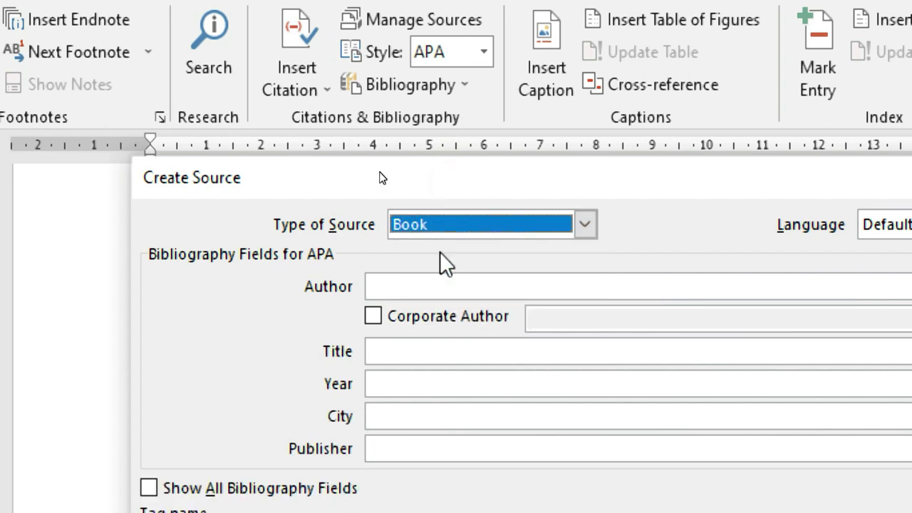
Step: Enter the author, title Excel Infotech, year 2022, city New Delhi, publisher Abc Pvt.Ltd, and save
left_click(458, 287)
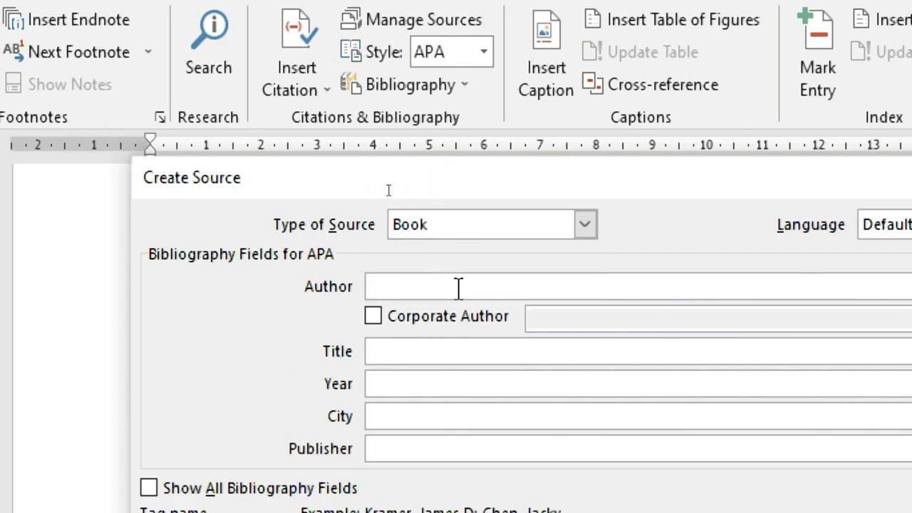
type("Kumar Vinod")
left_click(370, 351)
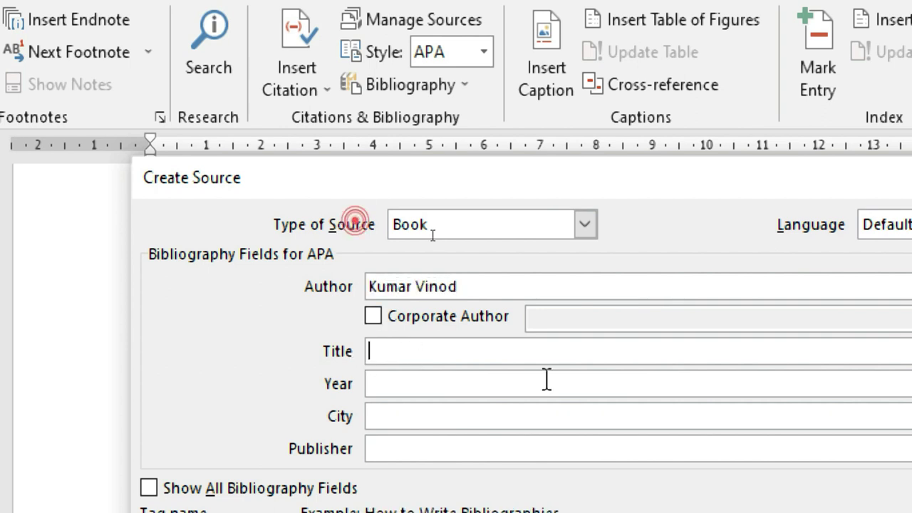
type("Excel Infotech")
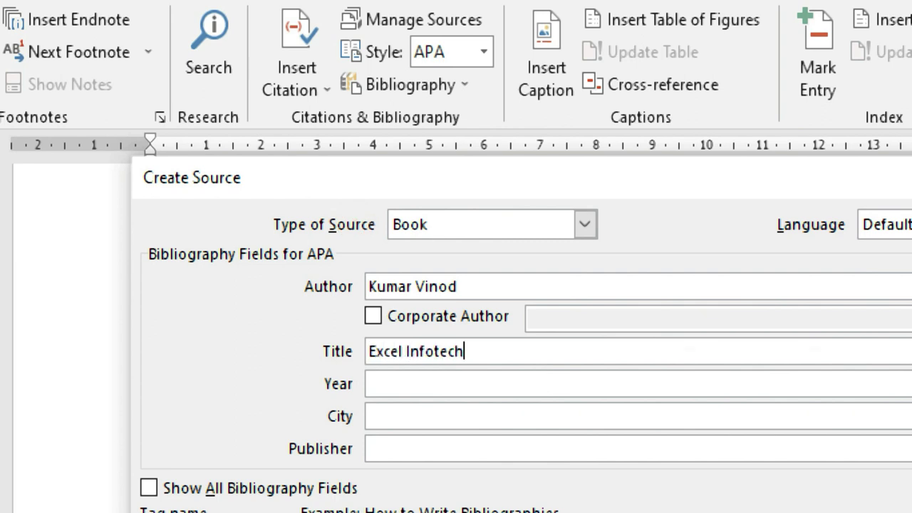
left_click(377, 384)
type("2022")
left_click(385, 421)
type("New De")
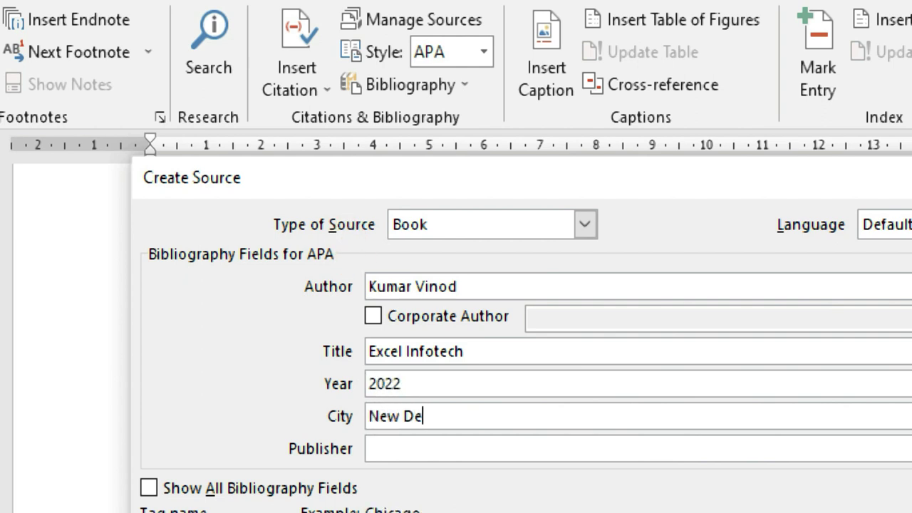
type("lhi")
left_click(442, 448)
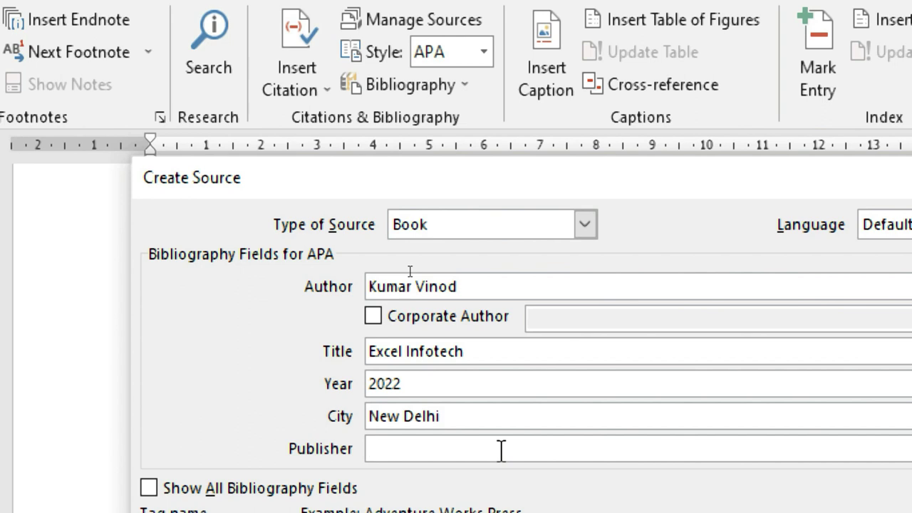
type("Abc P")
type("vt.Ltd")
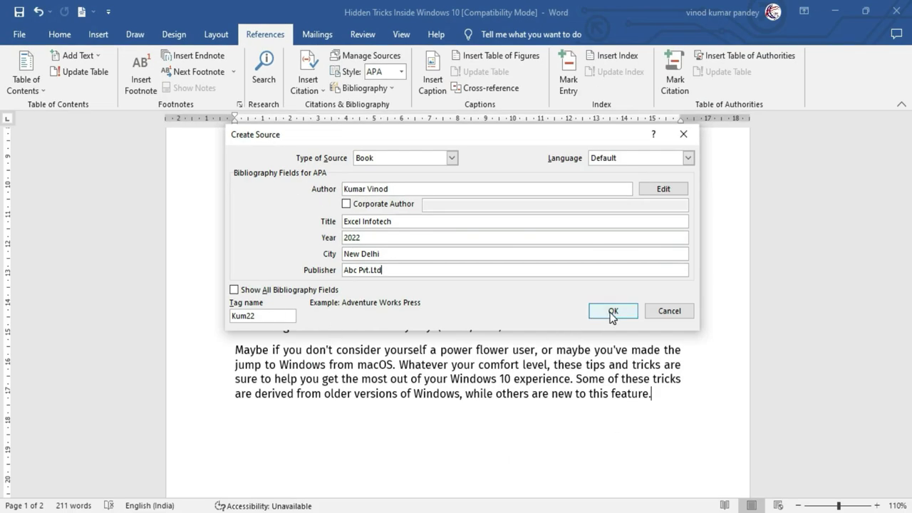
left_click(611, 312)
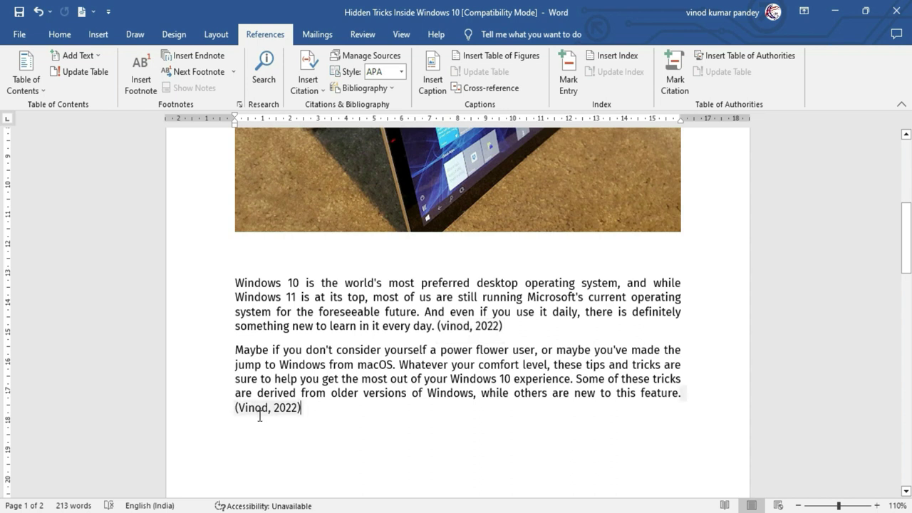
key("ctrl+z")
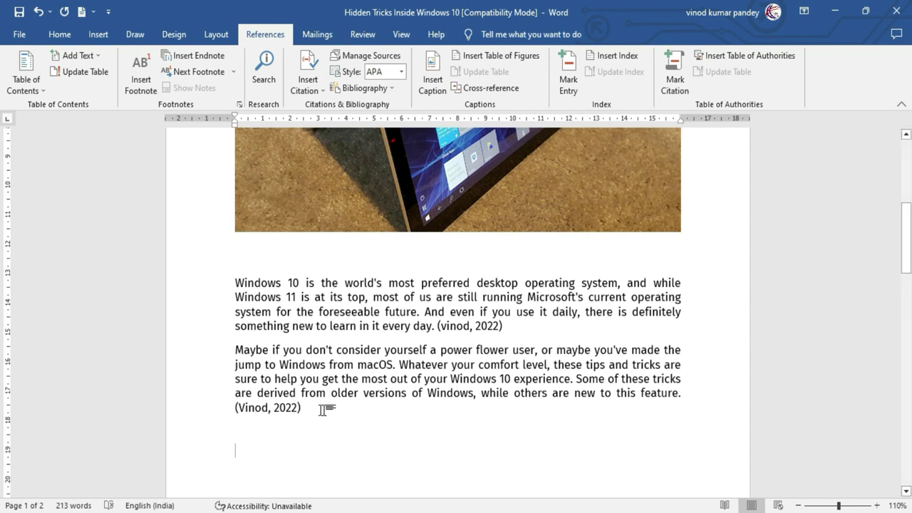
scroll(285, 410, "down", 2)
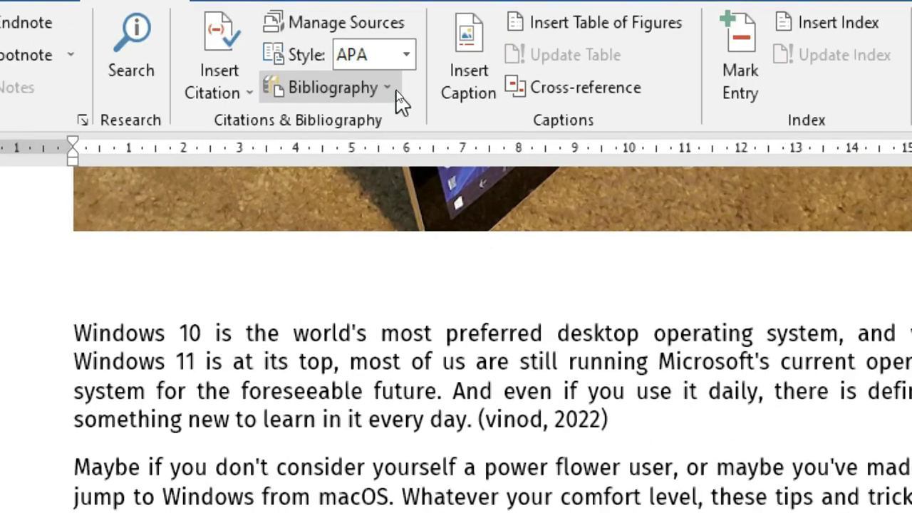
Step: Insert the built-in Bibliography after the article and click below it
left_click(396, 90)
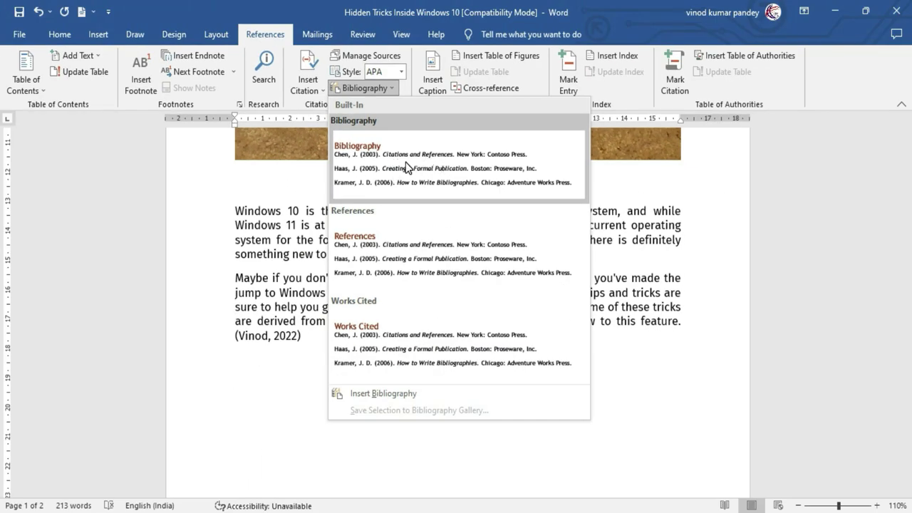
left_click(405, 162)
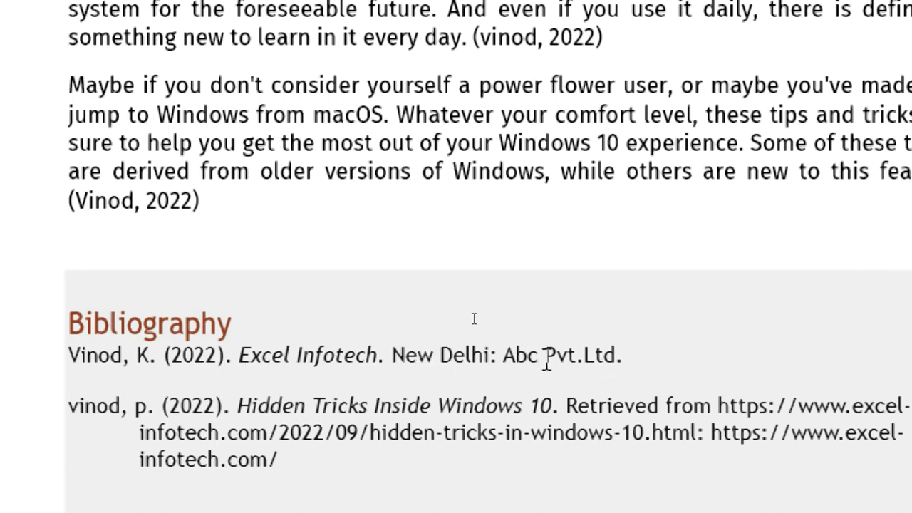
left_click(511, 503)
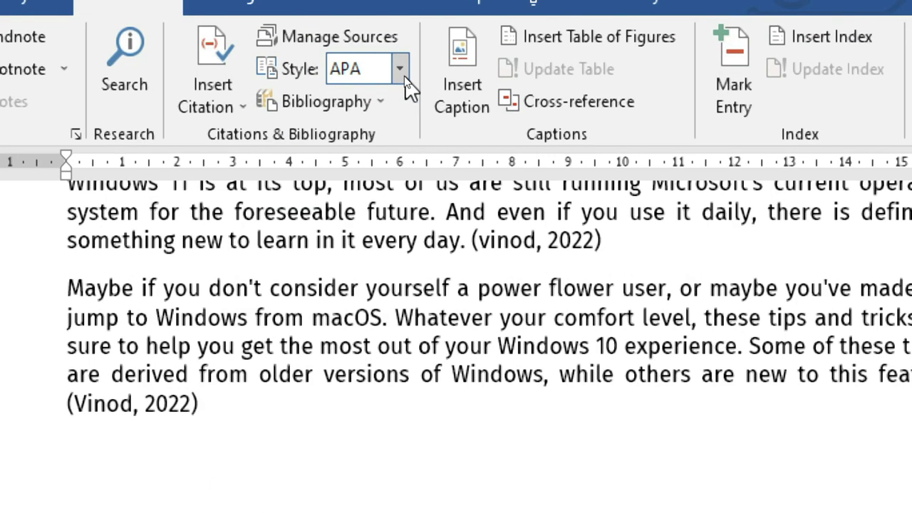
Step: Switch the citation style from APA to GOST - Title Sort
left_click(404, 75)
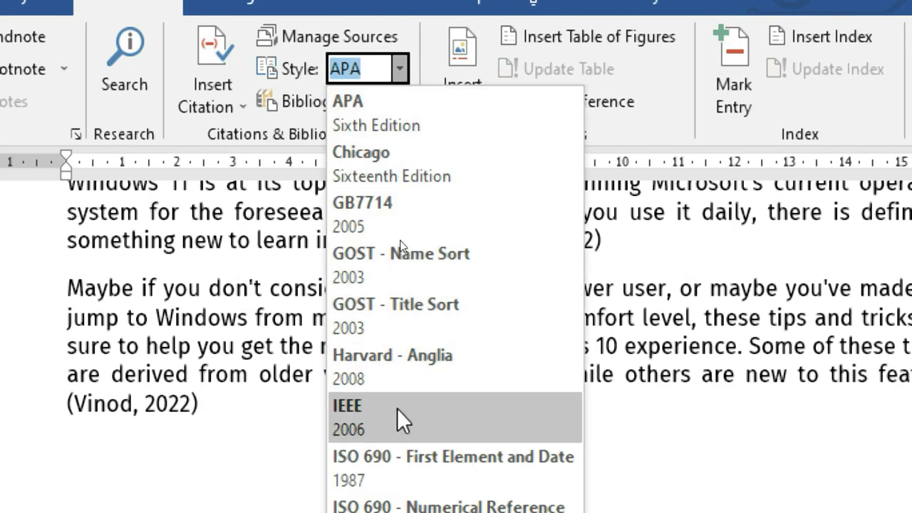
left_click(412, 314)
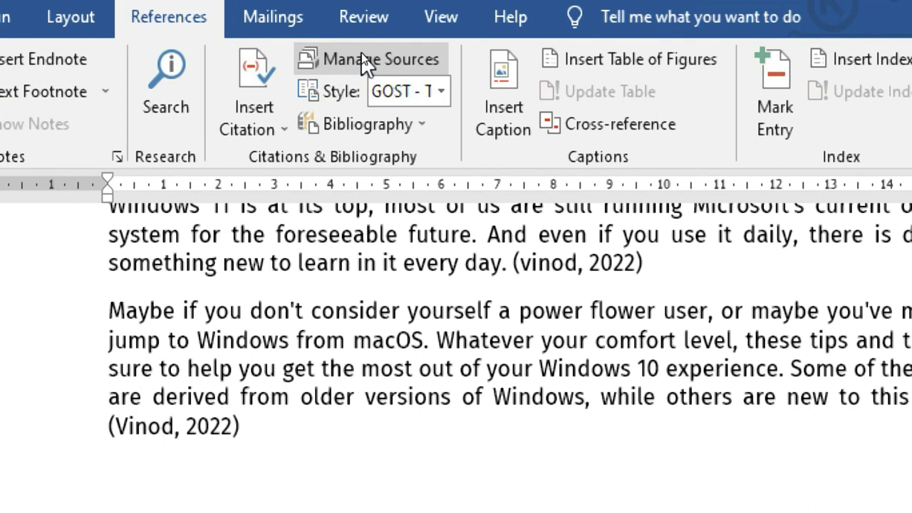
Step: In Source Manager, inspect the Excel Infotech and Hidden Tricks sources, closing each without changes
left_click(376, 57)
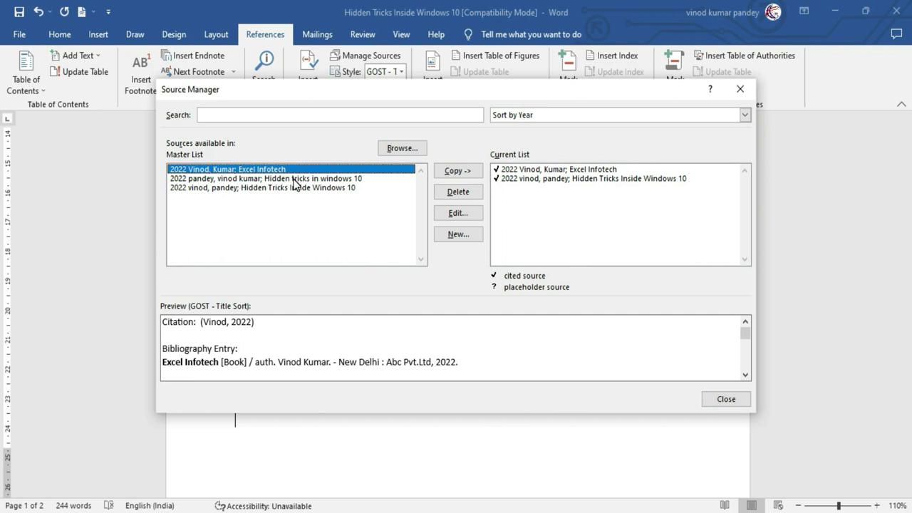
left_click(189, 181)
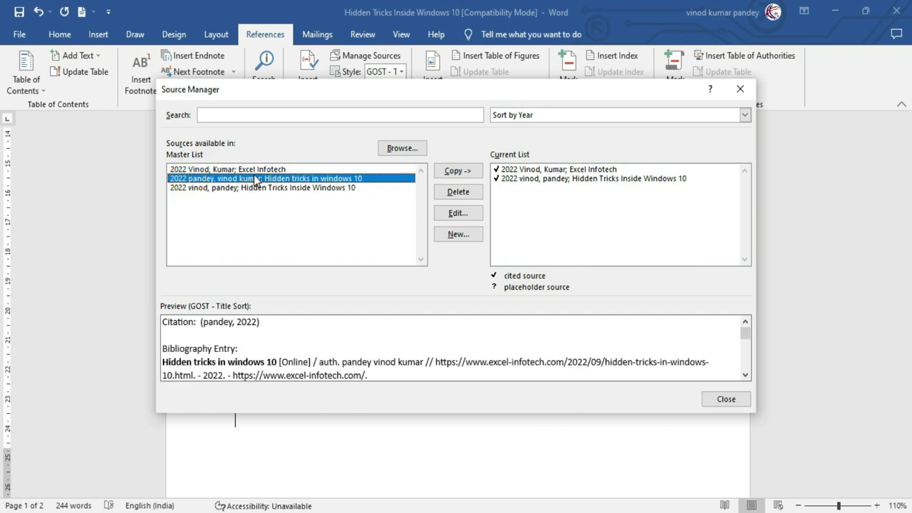
left_click(254, 170)
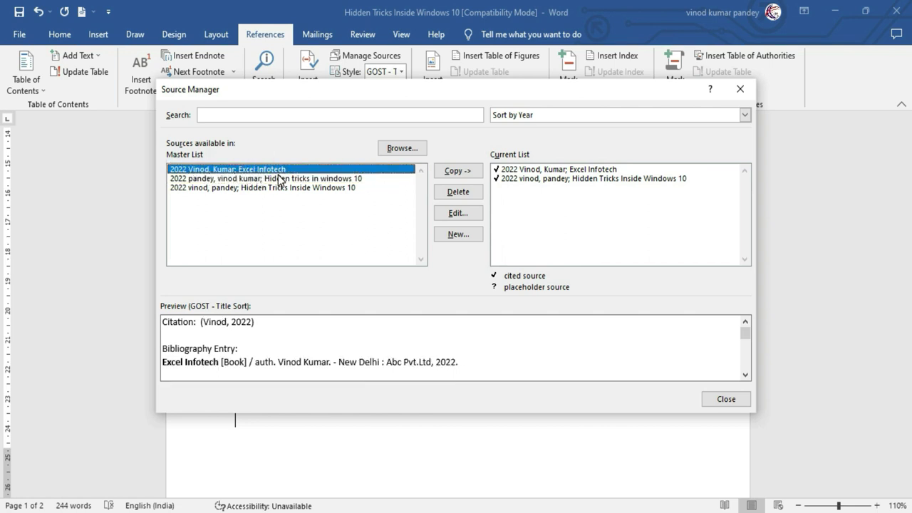
left_click(460, 215)
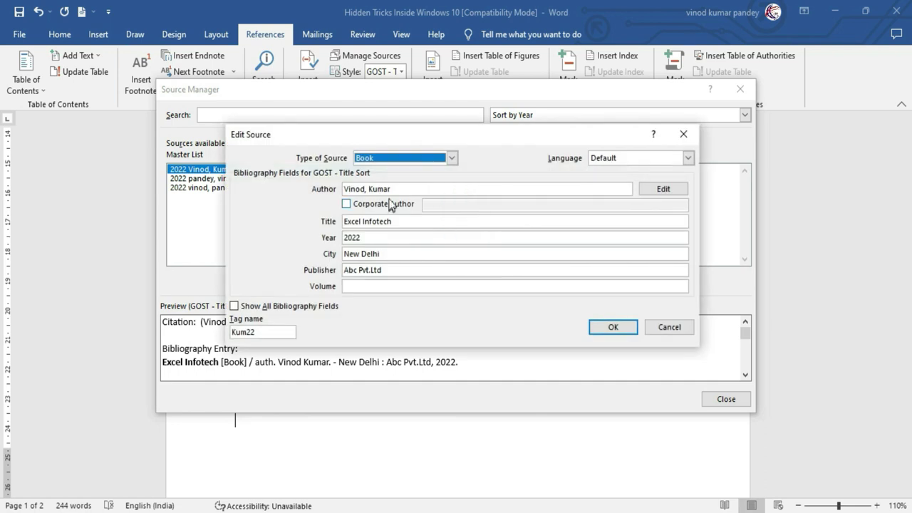
left_click(353, 286)
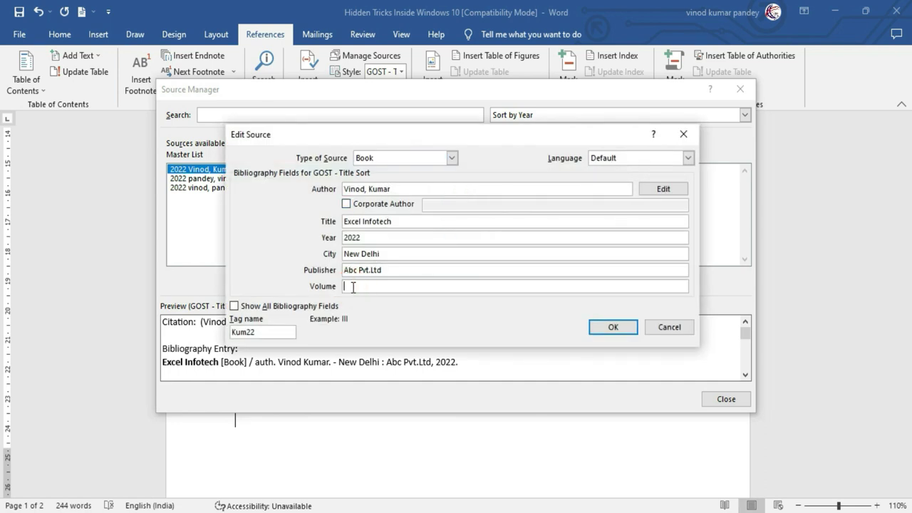
left_click(662, 328)
left_click(249, 188)
left_click(231, 179)
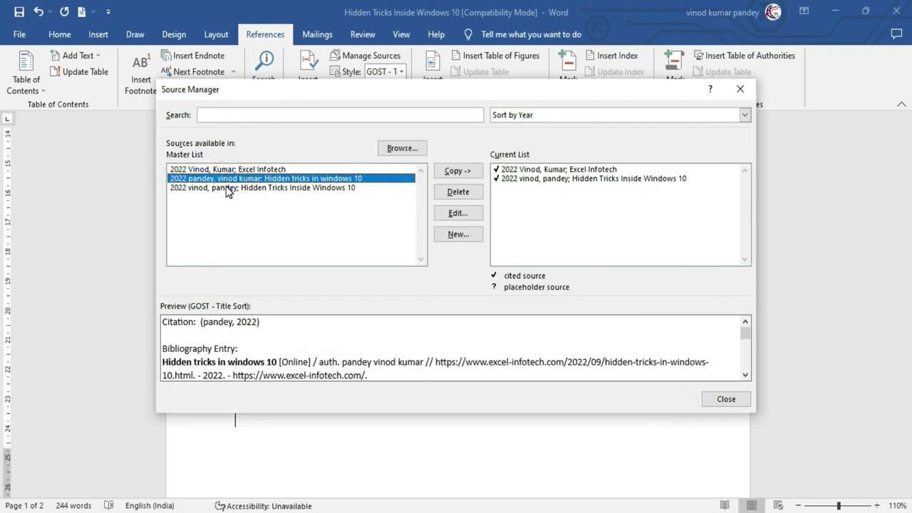
left_click(458, 214)
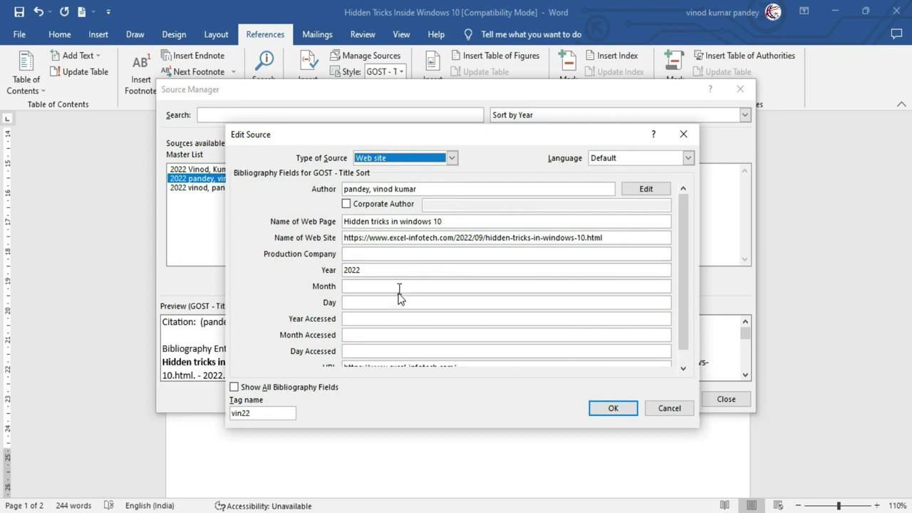
left_click(669, 409)
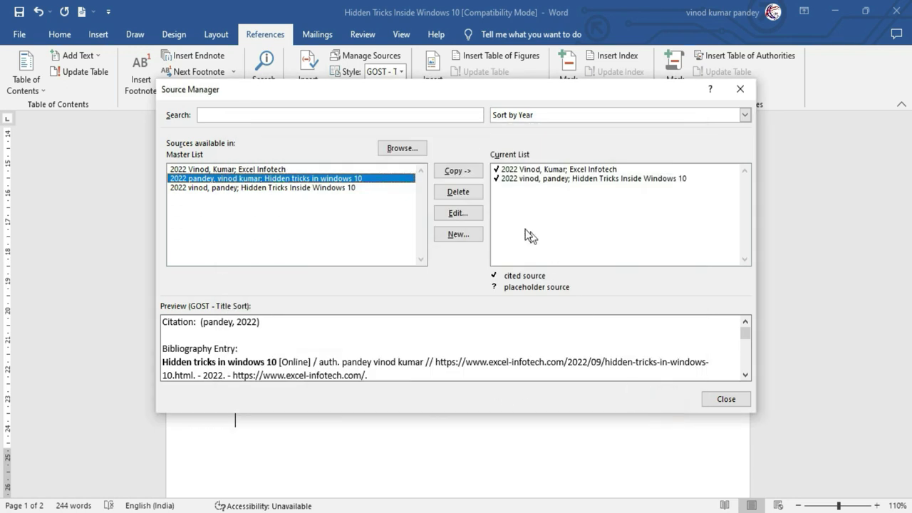
Step: Start and abandon a new Book source, then select Hidden Tricks and browse for another source list
left_click(465, 236)
left_click(391, 158)
left_click(390, 158)
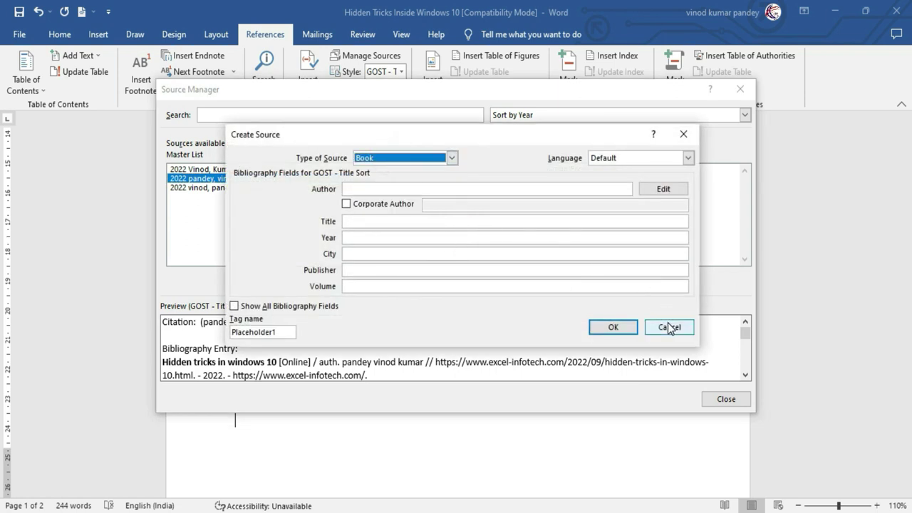
left_click(669, 327)
left_click(340, 188)
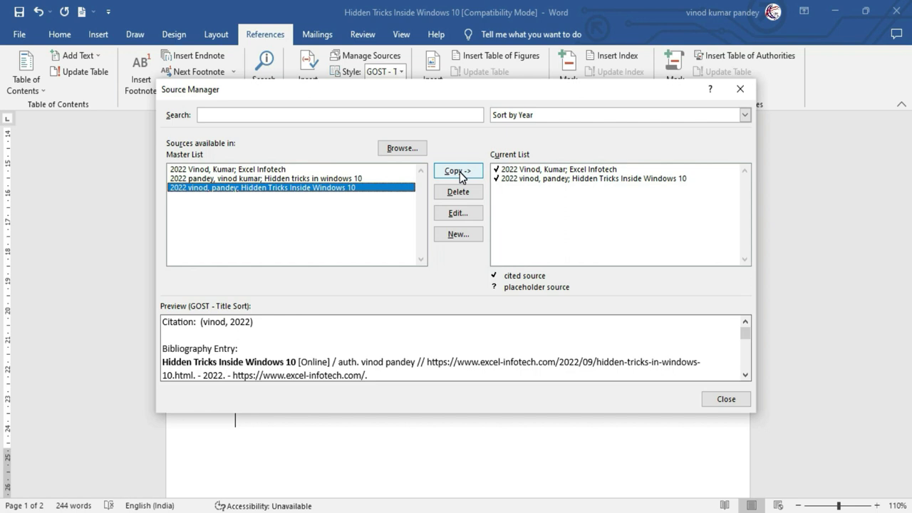
left_click(402, 148)
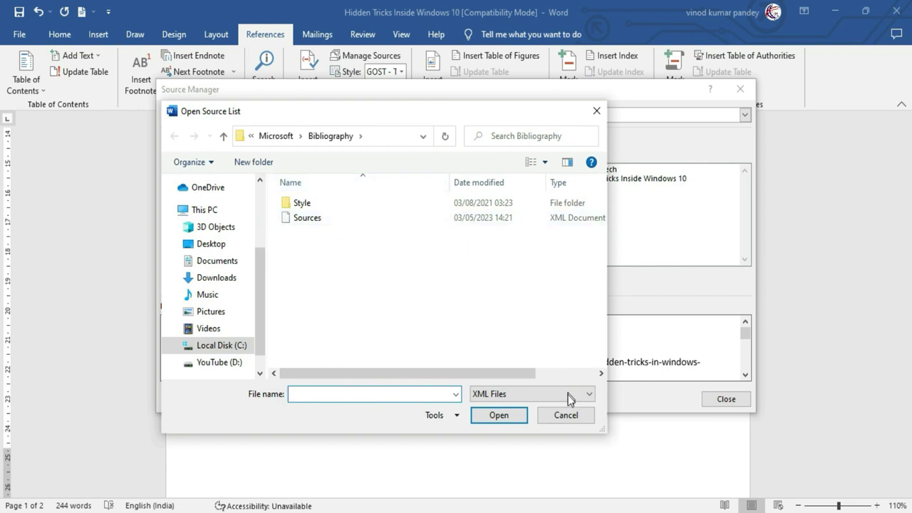
Step: Dismiss the Open Source List dialog and Source Manager to return to the GOST-styled article
left_click(569, 418)
key("Escape")
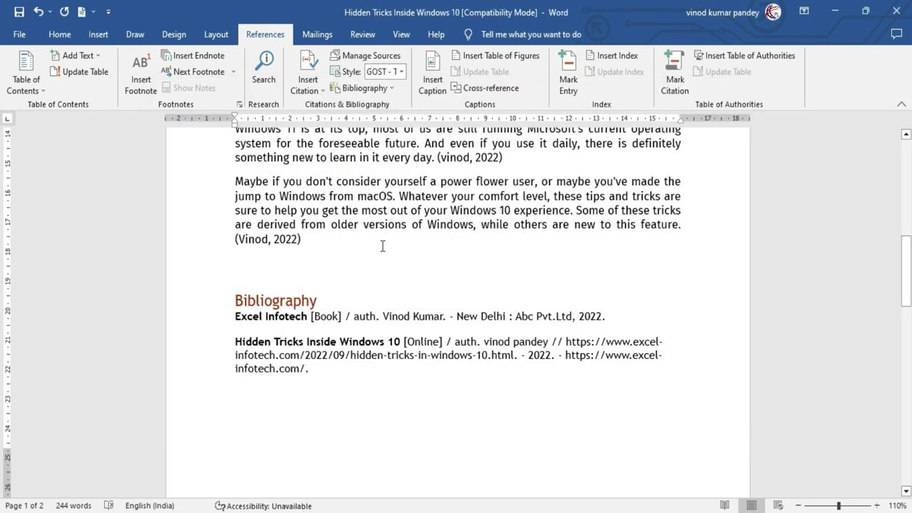